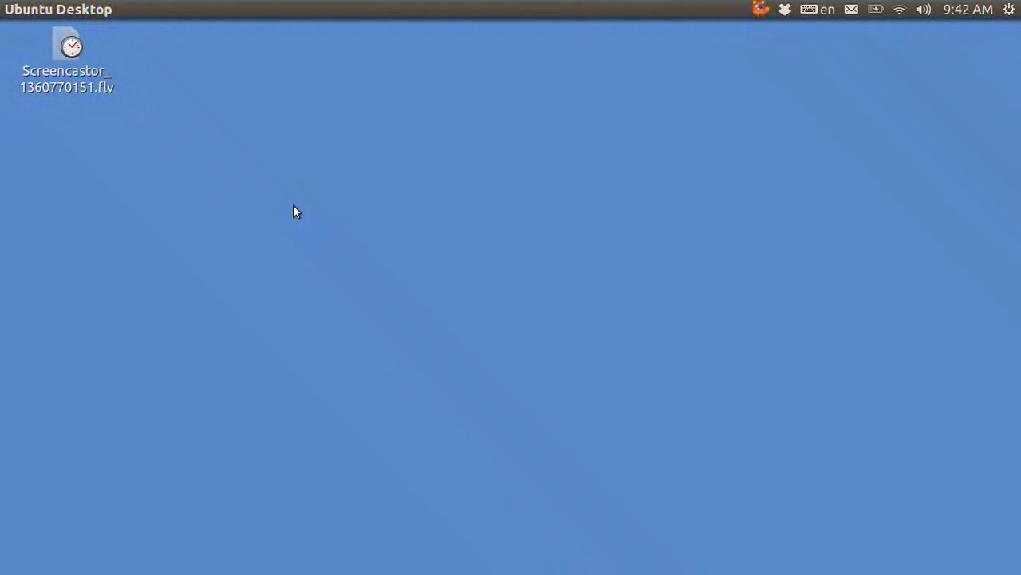
Connect the scanner's 4.0 GB Volume and wait for its digital-photos prompt to appear.
mouse_move(0, 235)
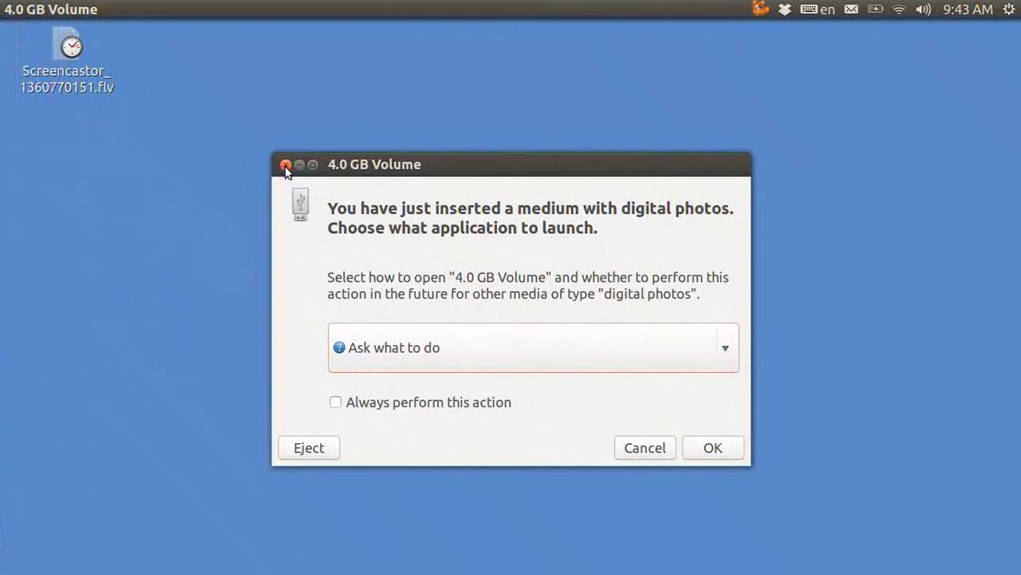
Close the photo prompt without picking an application, then open the 4.0 GB Volume from the launcher.
click(725, 349)
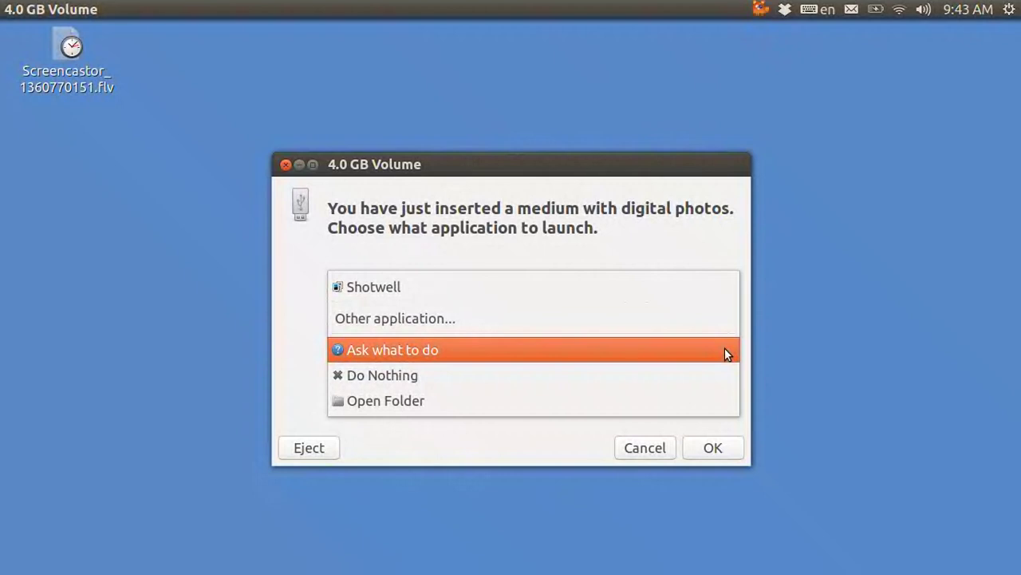
click(284, 166)
click(283, 165)
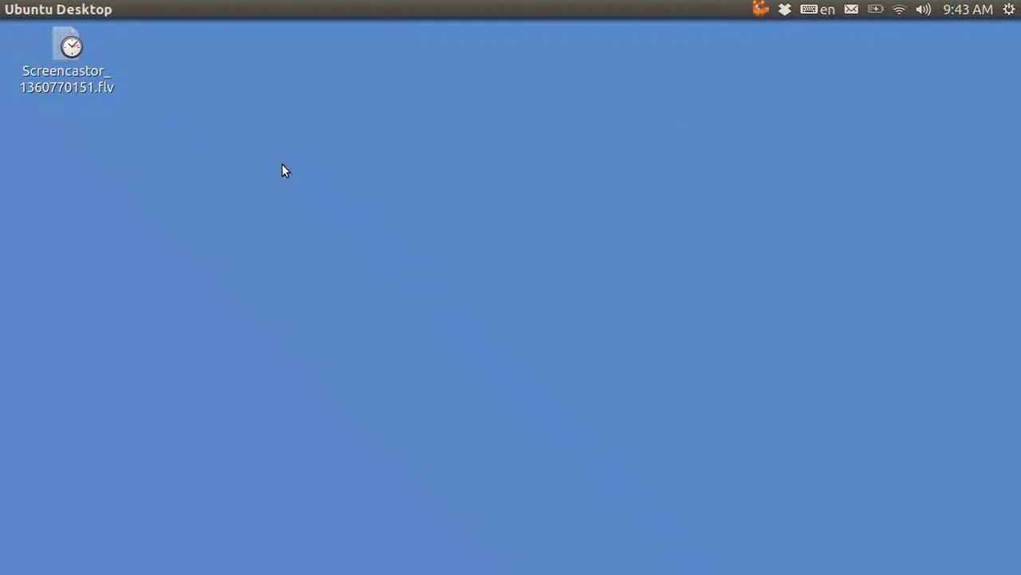
mouse_move(30, 217)
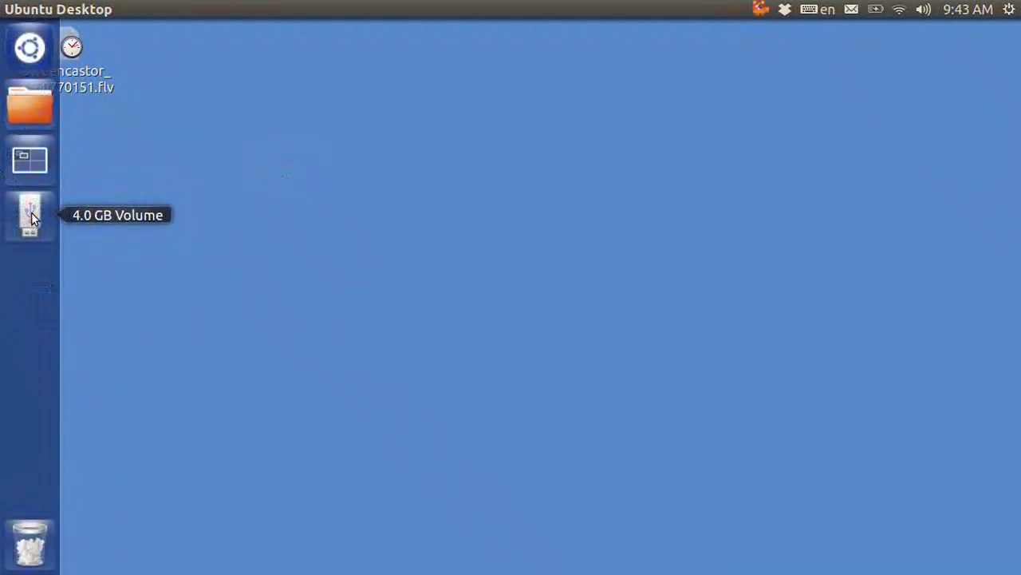
click(31, 214)
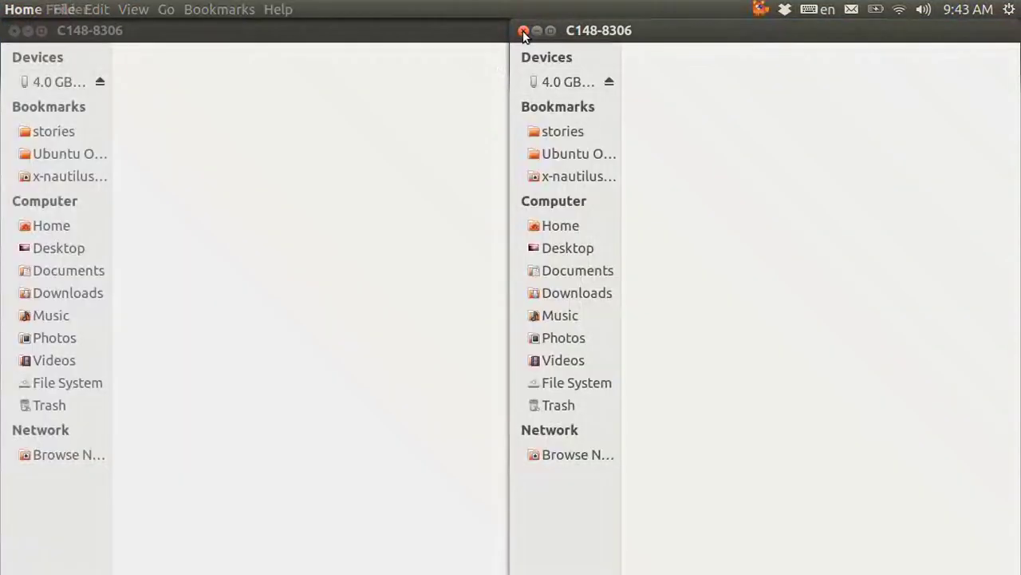
Close the duplicate window and open DCIM > 100MEDIA > PTDC0001.JPG in Image Viewer.
key(ctrl+w)
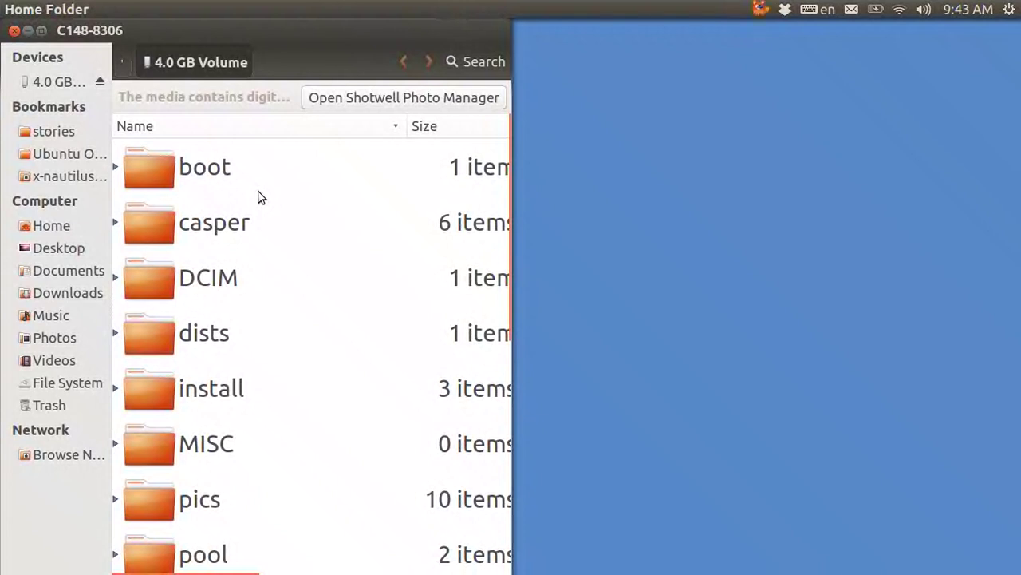
double_click(160, 277)
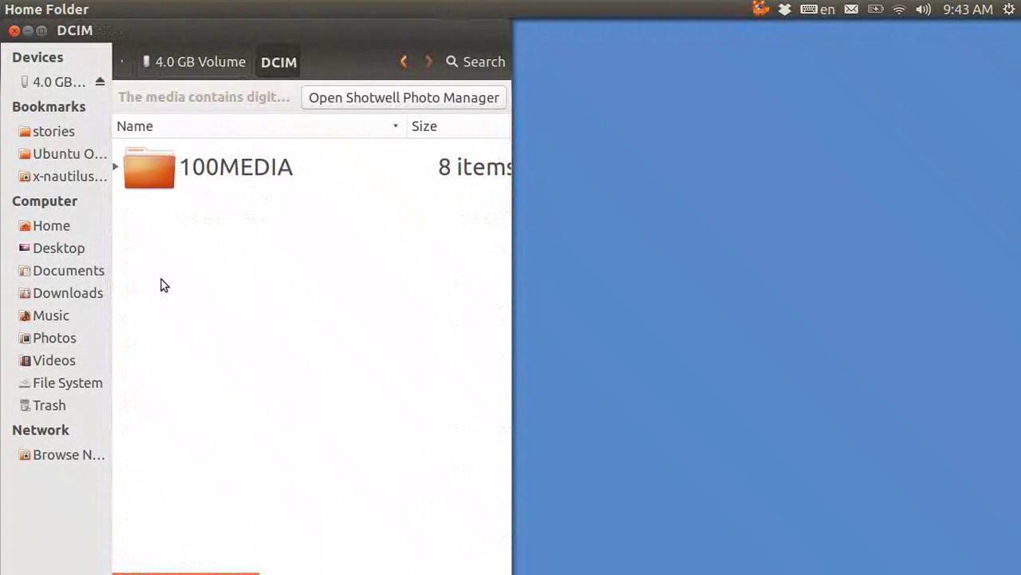
double_click(167, 179)
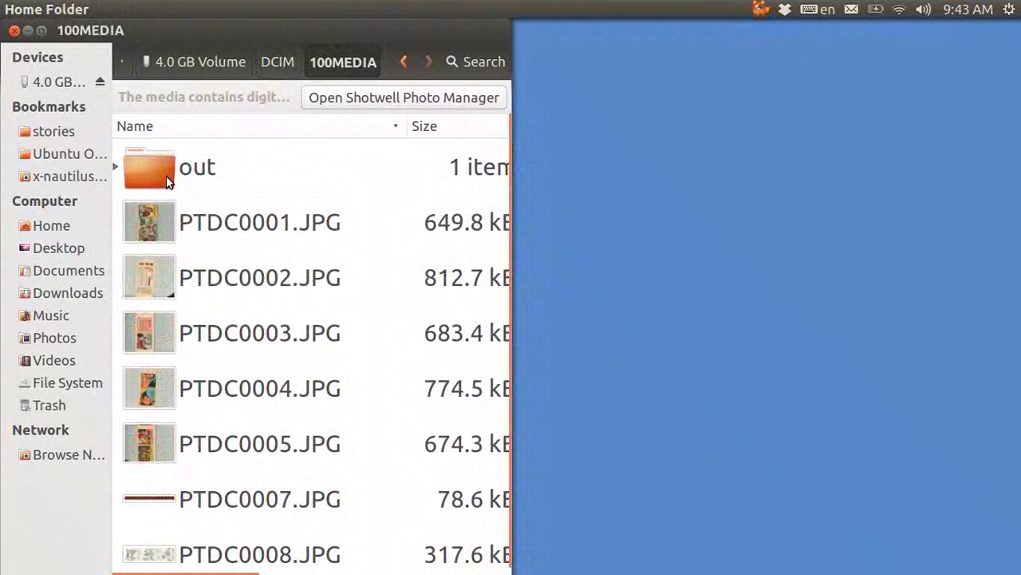
double_click(157, 221)
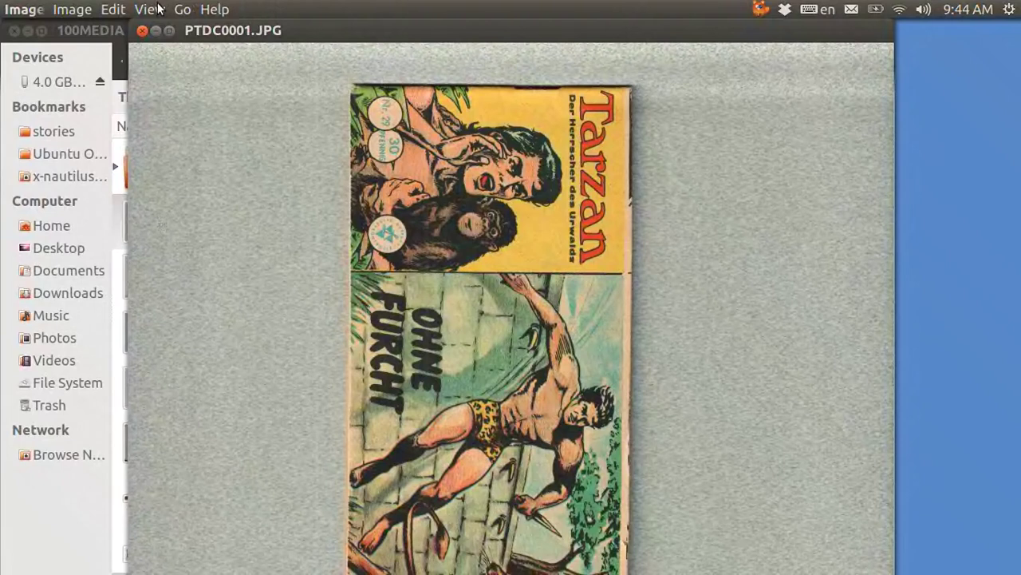
Rotate the Tarzan cover scan counterclockwise into landscape and zoom in for a closer look.
click(116, 9)
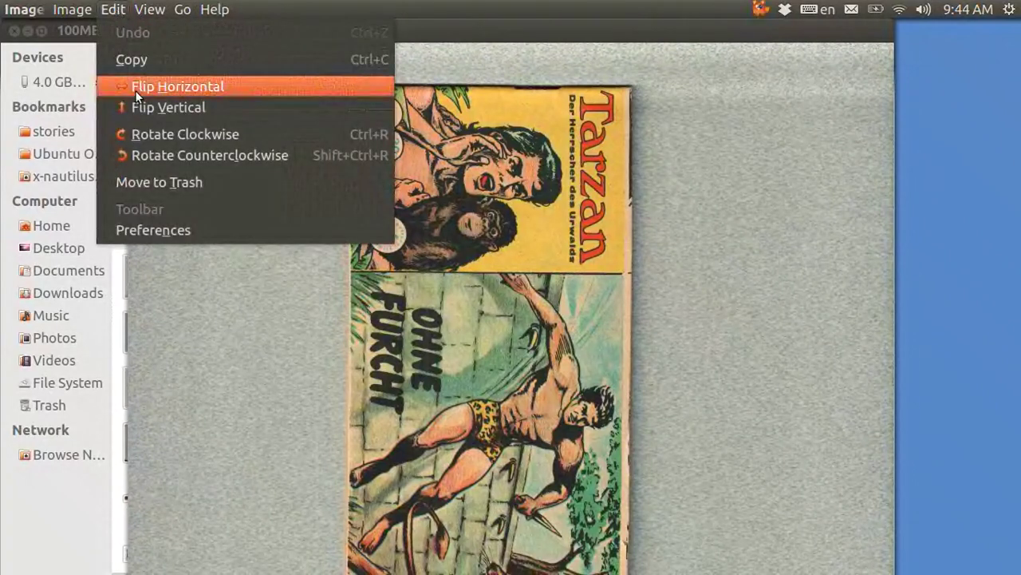
click(158, 151)
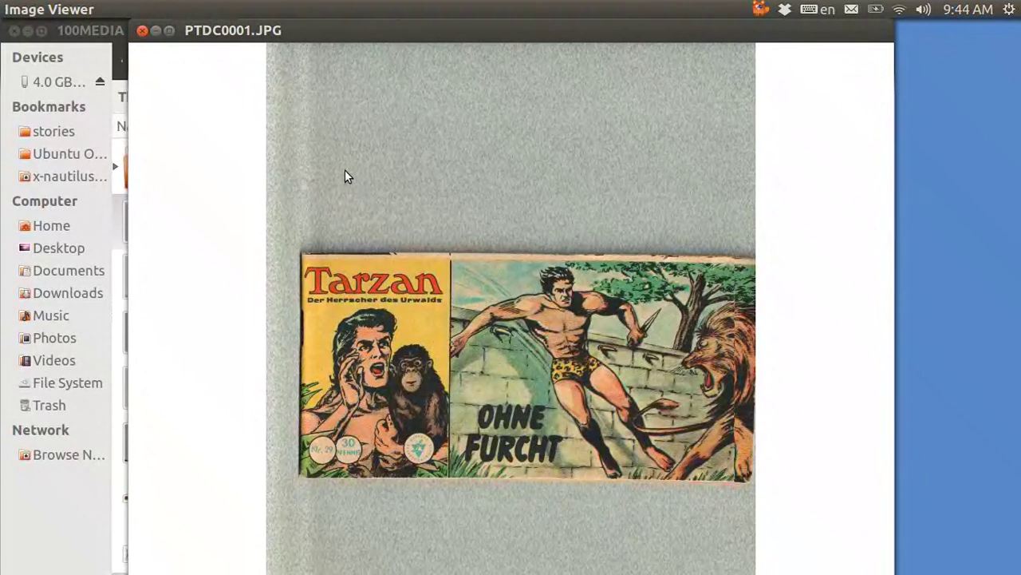
scroll(345, 175, up, 3)
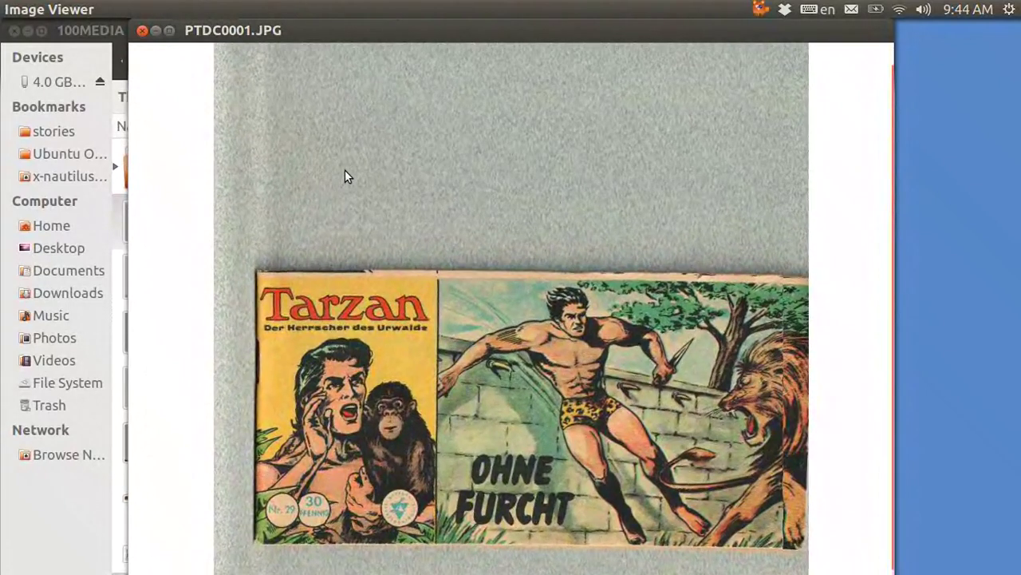
scroll(345, 176, up, 1)
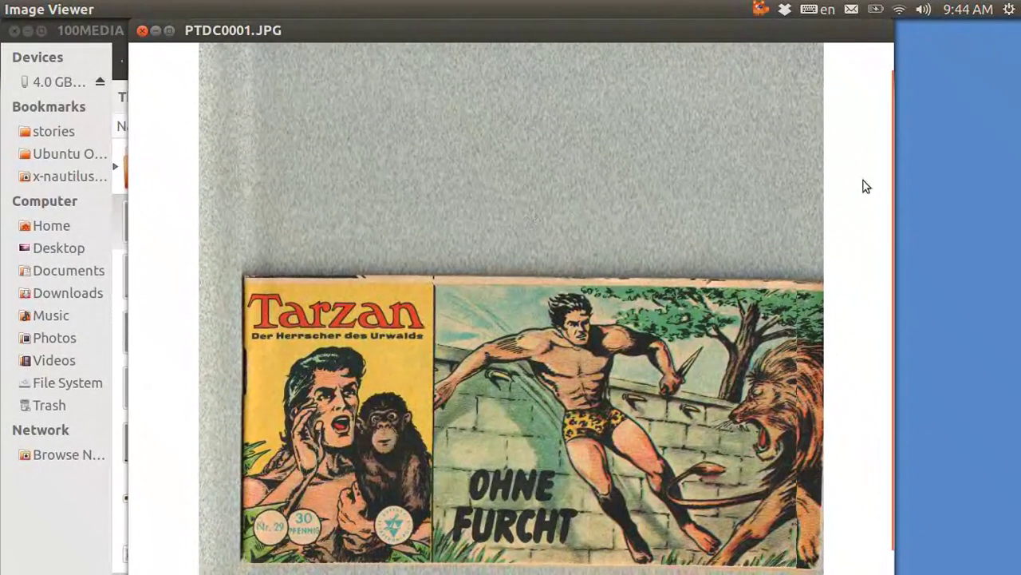
mouse_move(897, 191)
drag(898, 198, 893, 281)
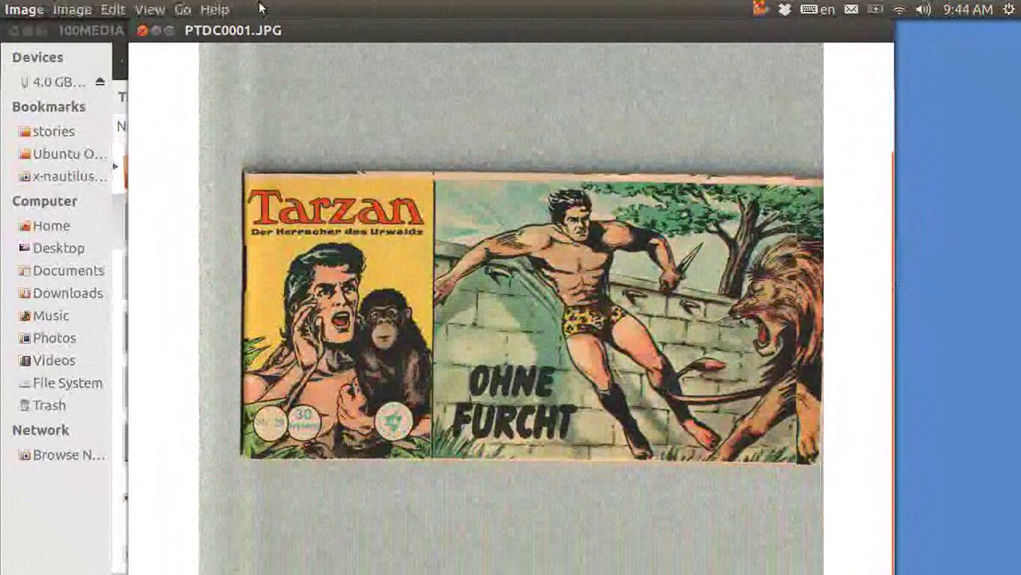
click(152, 10)
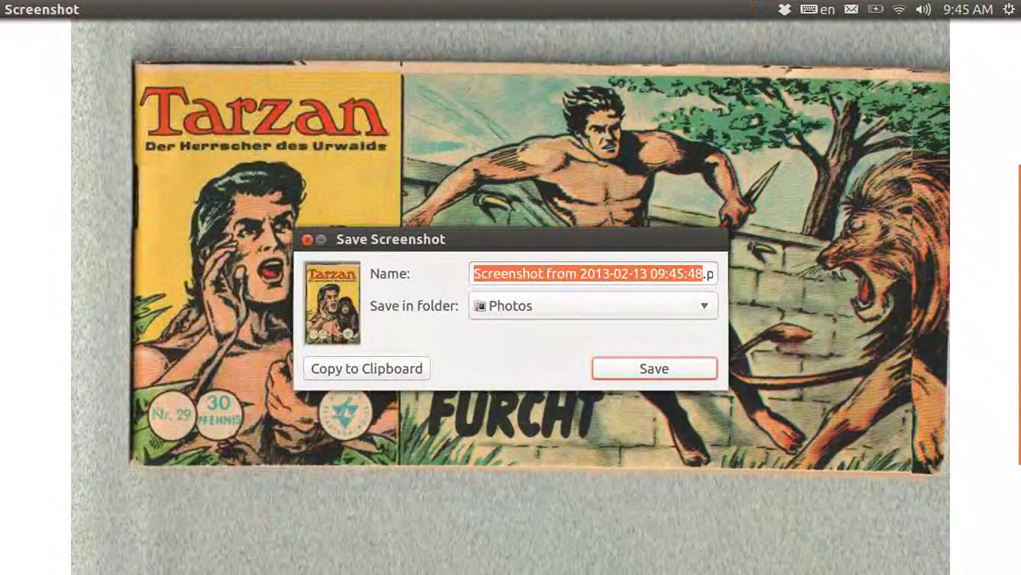
Change the screenshot's save folder from Photos to Desktop and save it.
click(705, 311)
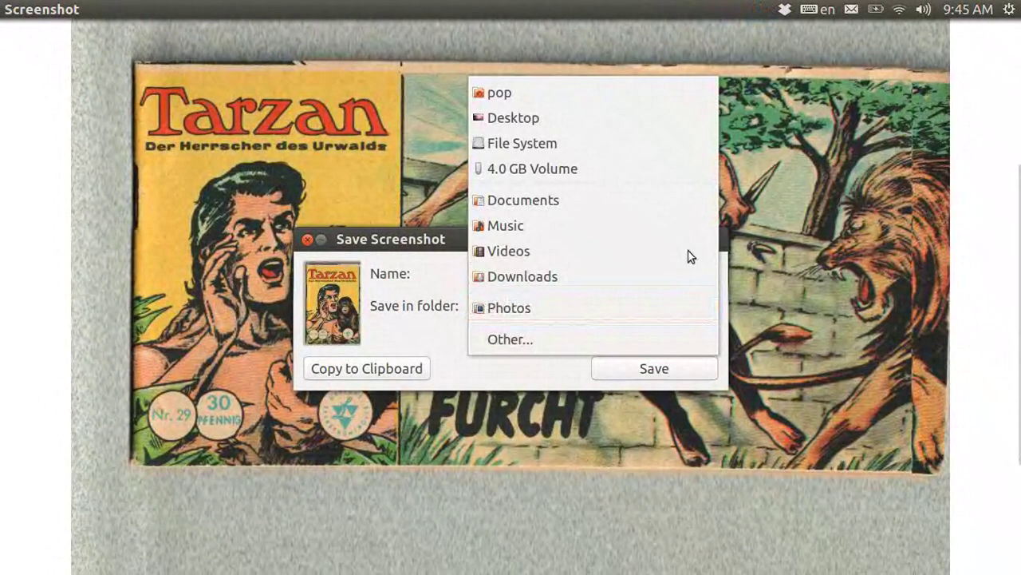
click(659, 119)
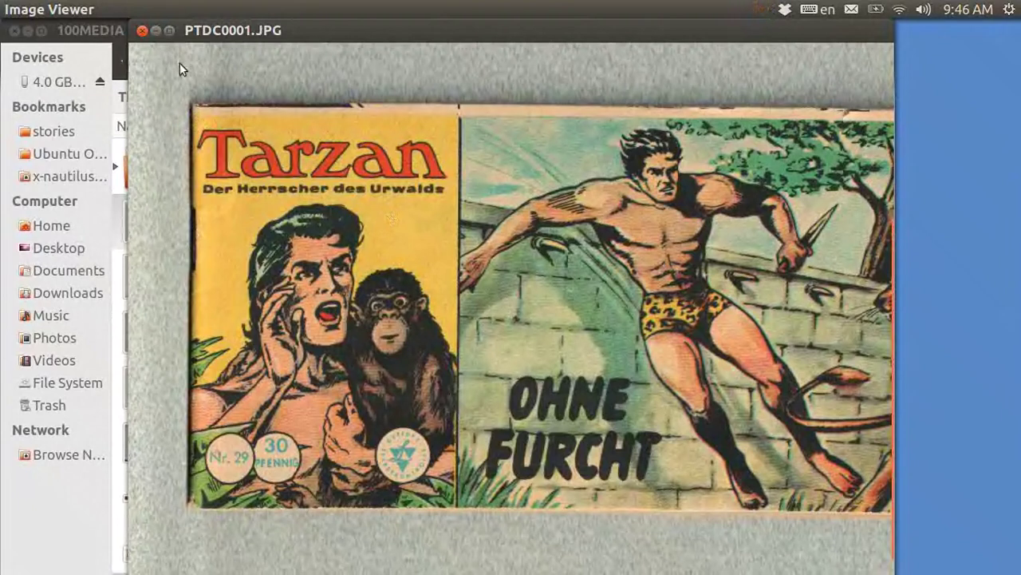
click(156, 32)
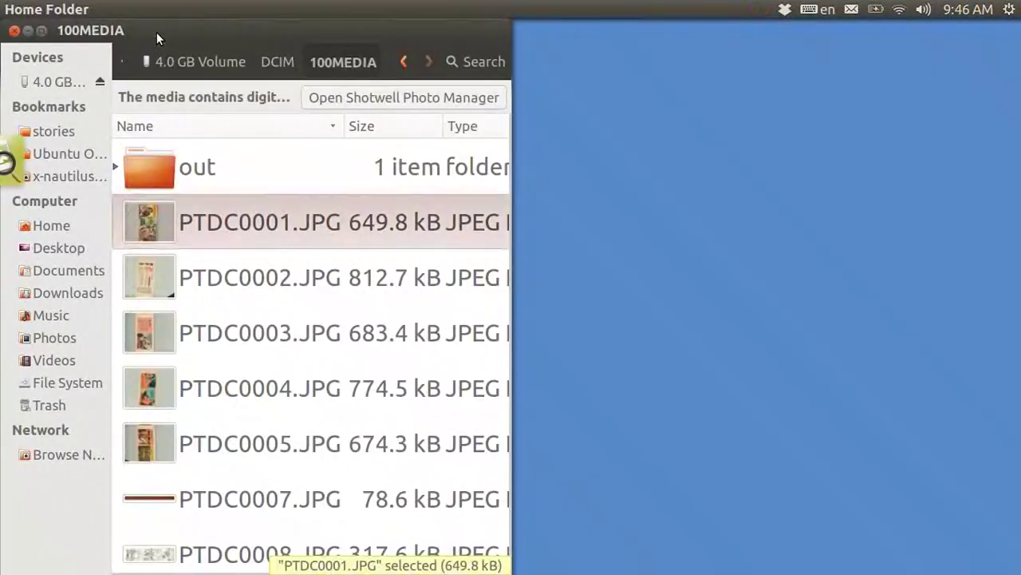
click(28, 31)
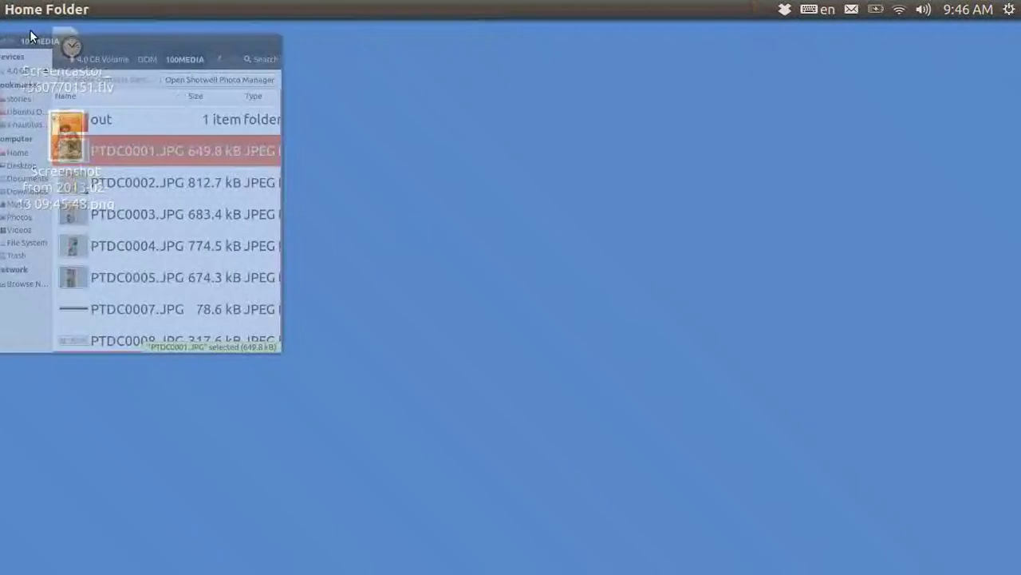
double_click(66, 148)
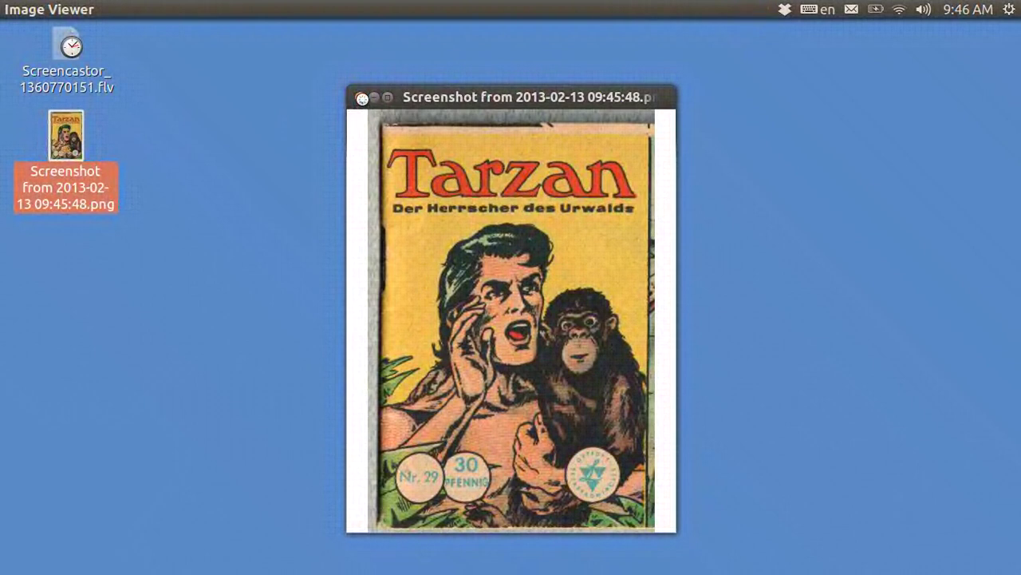
click(362, 98)
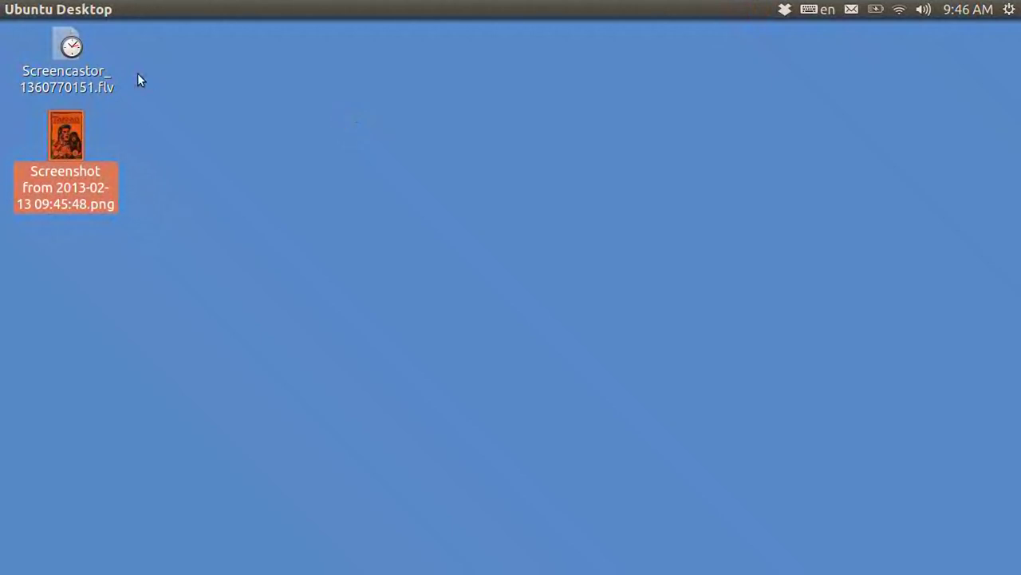
Clear the previous Dash search and search for 'ub' to list the Ubuntu applications.
mouse_move(1, 41)
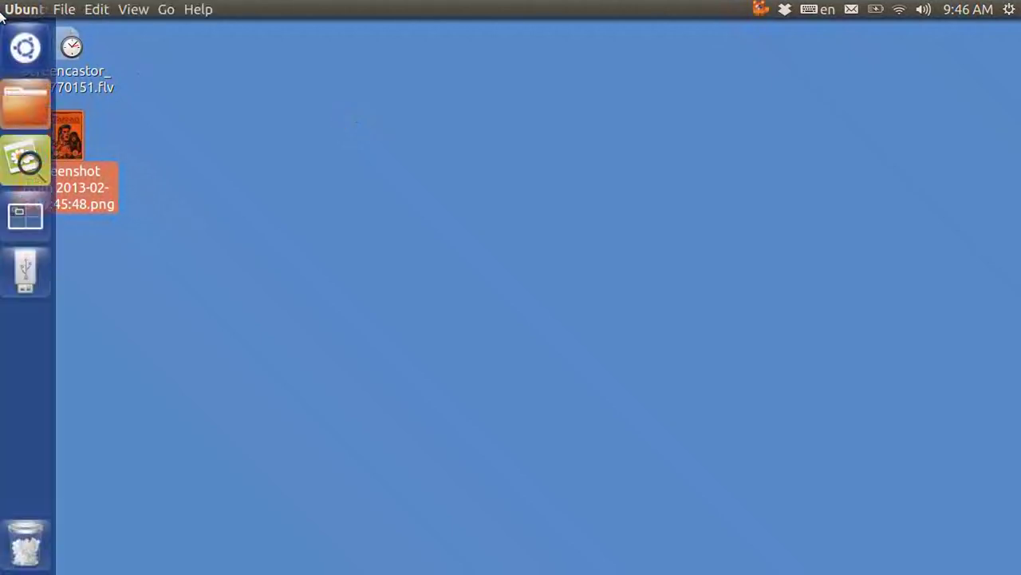
click(26, 49)
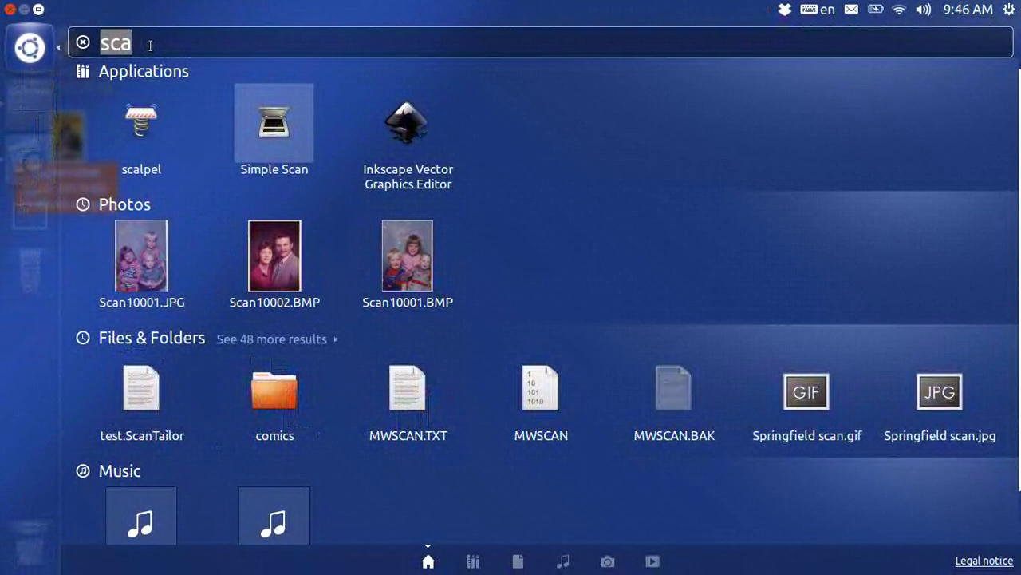
key(BackSpace)
text(ub)
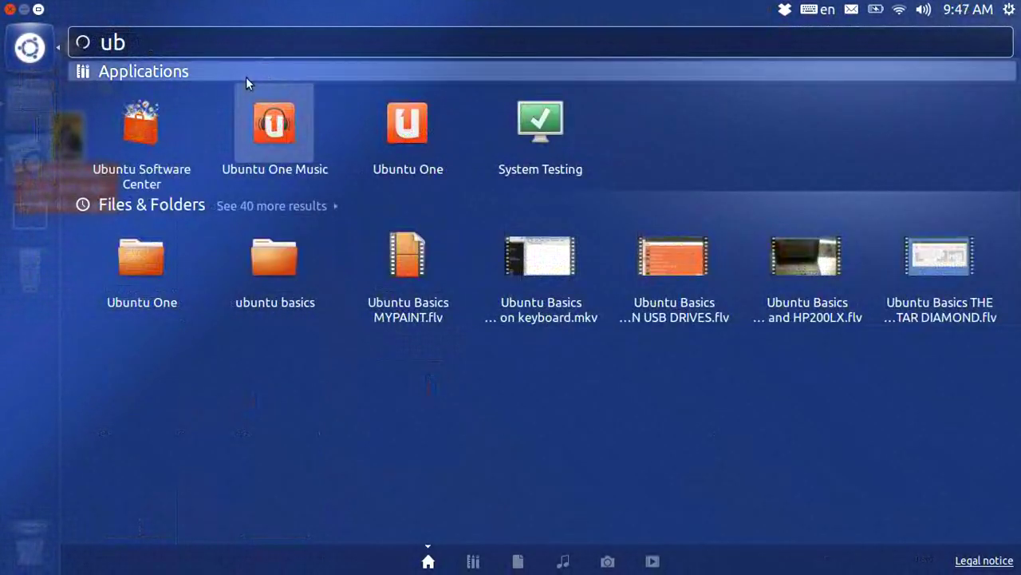
Search Ubuntu Software Center for 'ocr', review OCRFeeder, gscan2pdf and XSane, then close it.
click(143, 139)
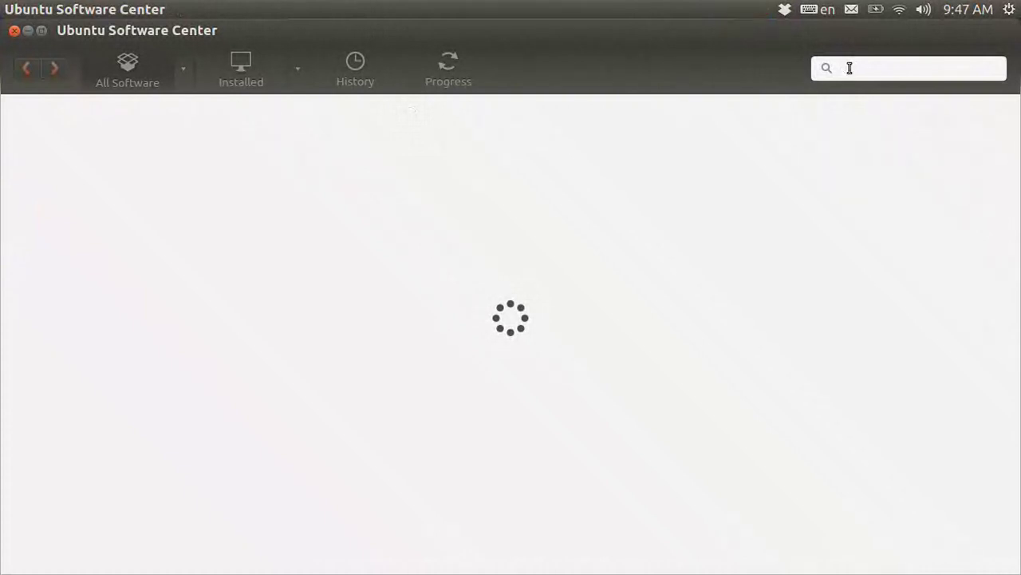
text(ocr)
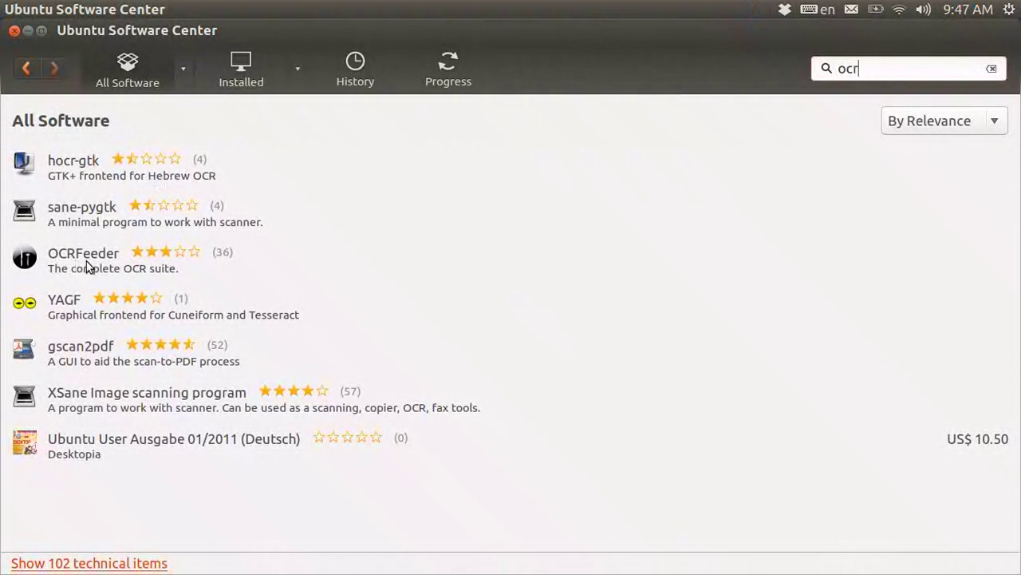
key(alt)
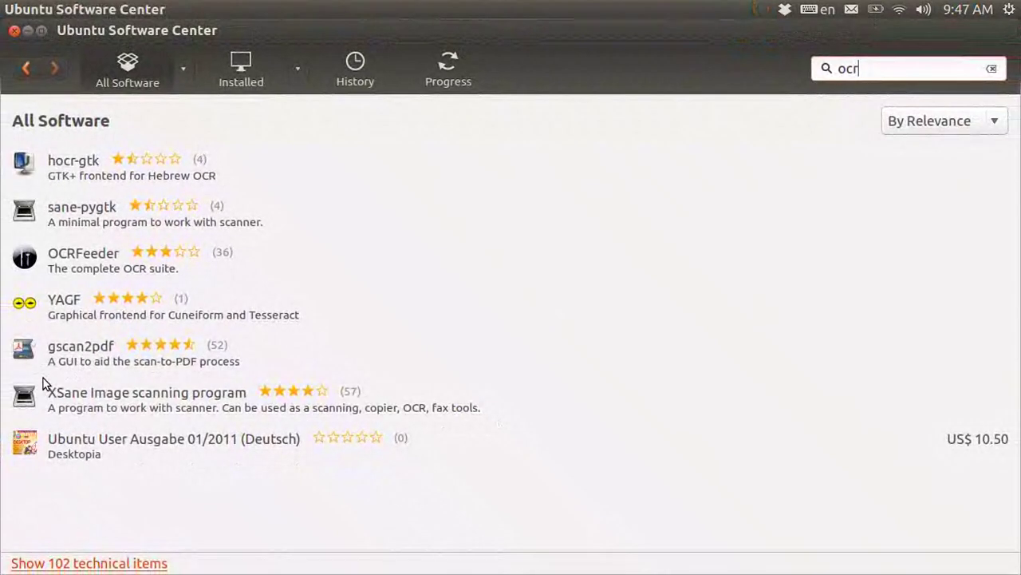
click(14, 32)
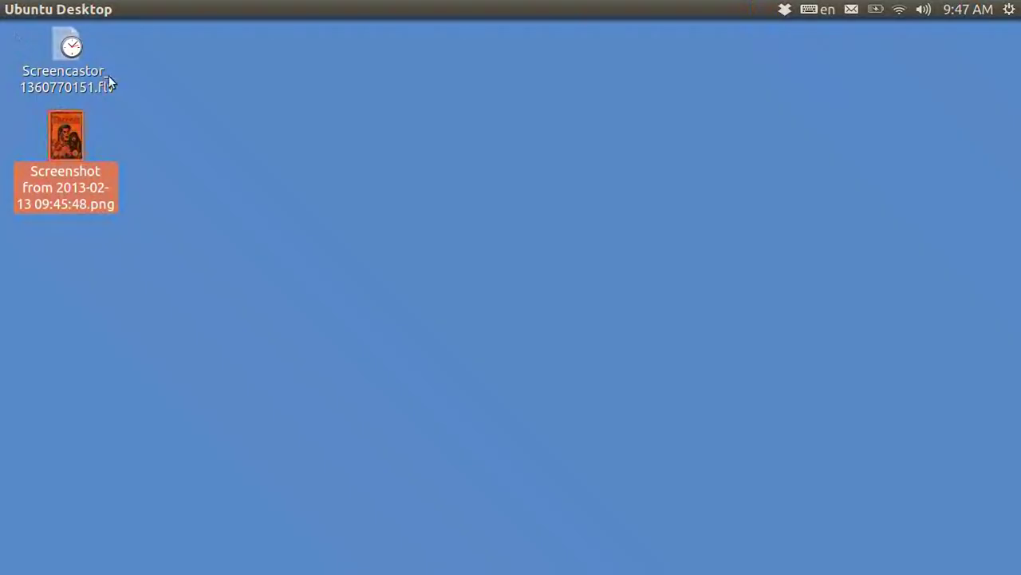
Clear the old 'ub' query and search the Dash for a scanning application like Simple Scan.
mouse_move(5, 42)
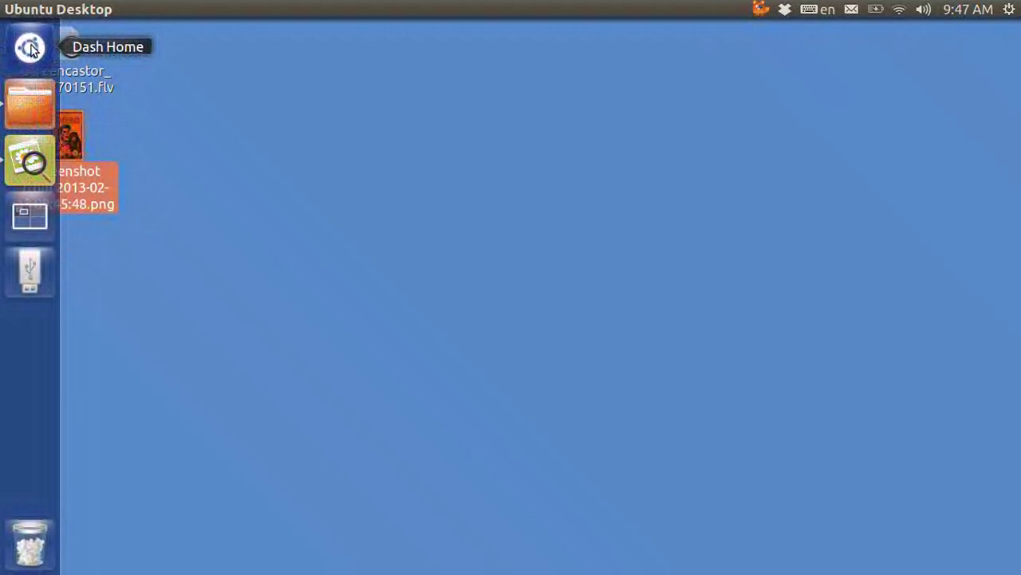
click(31, 48)
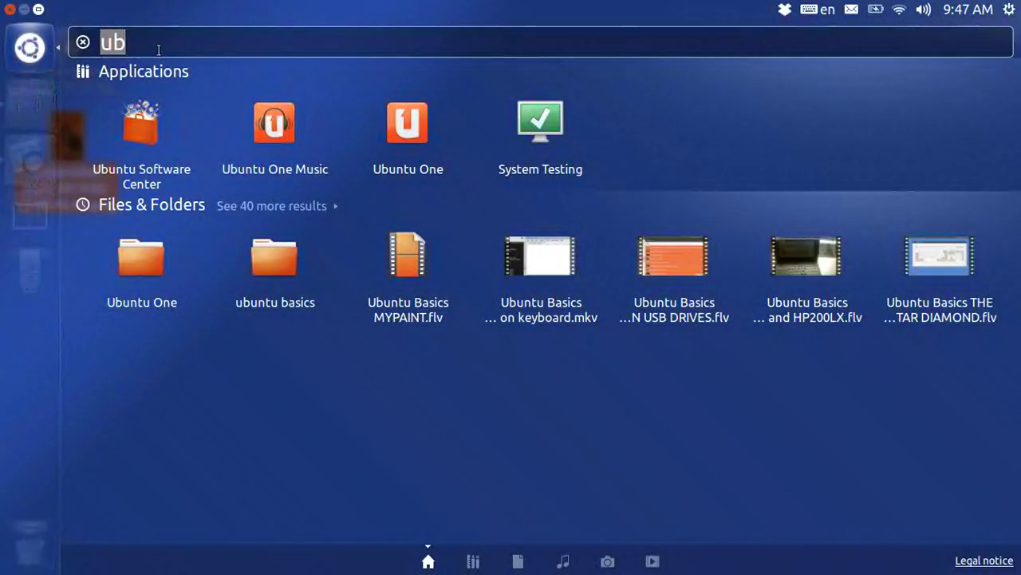
key(BackSpace)
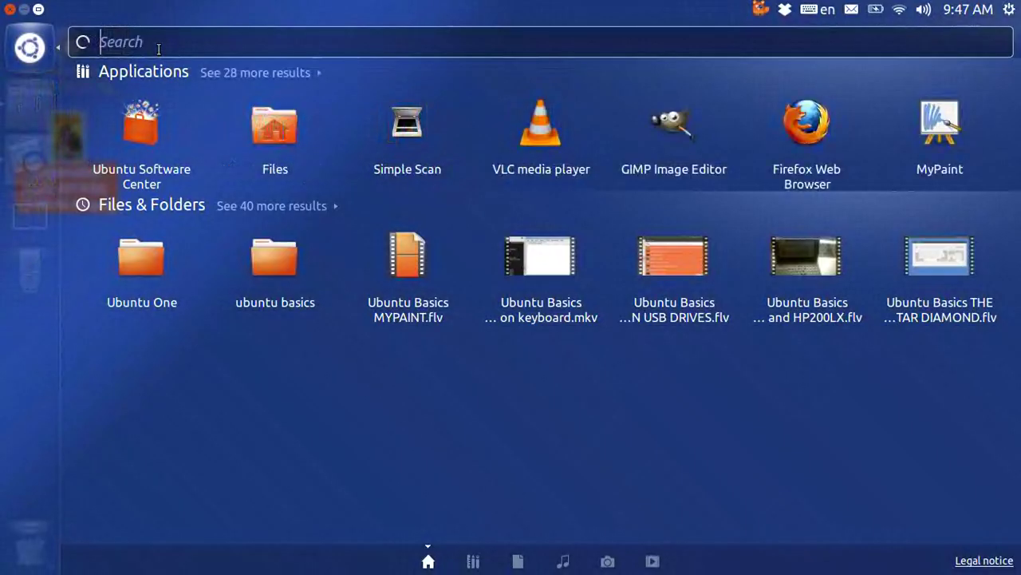
text(xs)
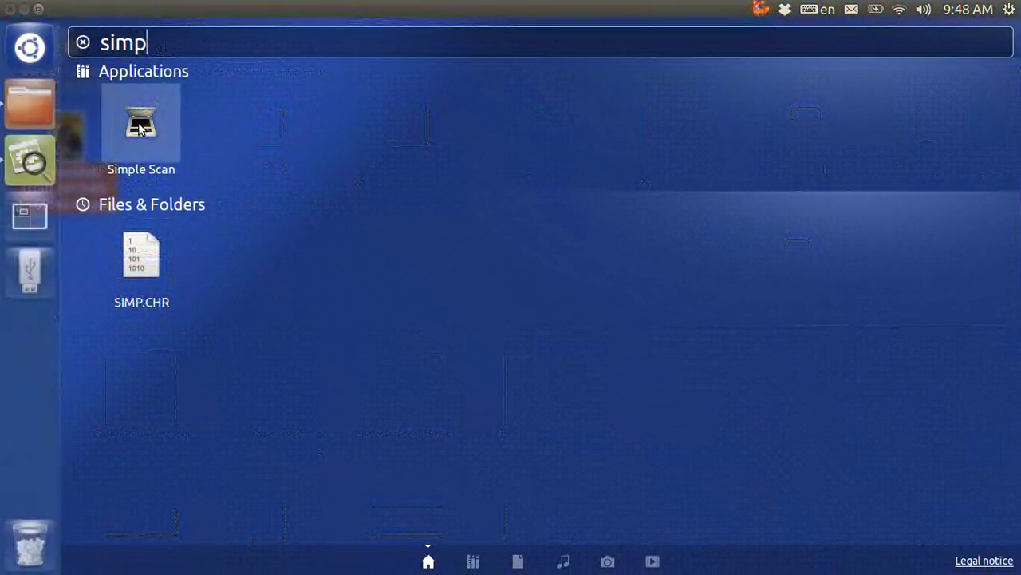
Launch Simple Scan from the Dash and confirm it reports 'No scanners detected'.
click(140, 127)
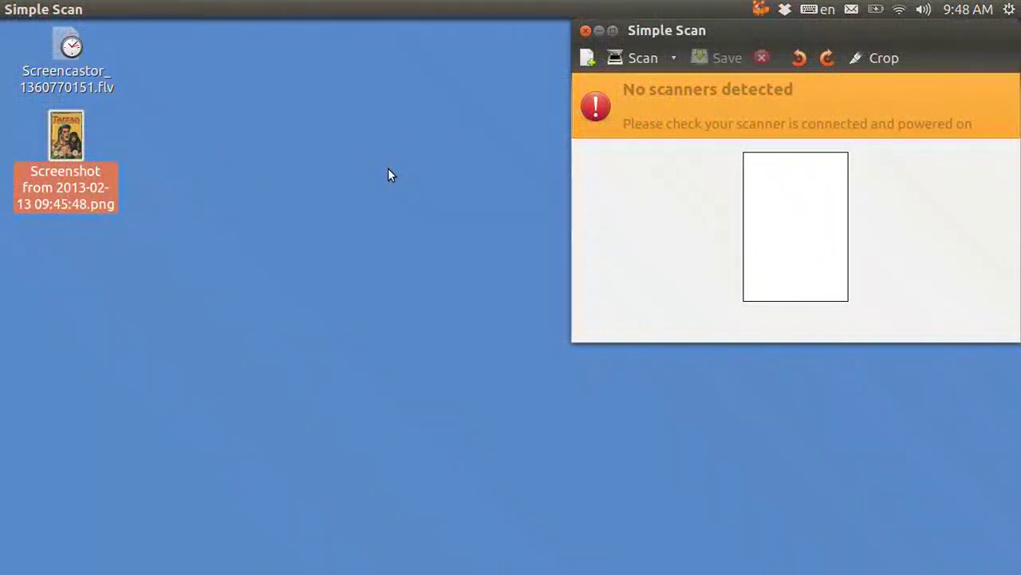
mouse_move(2, 269)
Close Simple Scan and open the 4.0 GB USB volume from its launcher icon.
click(586, 32)
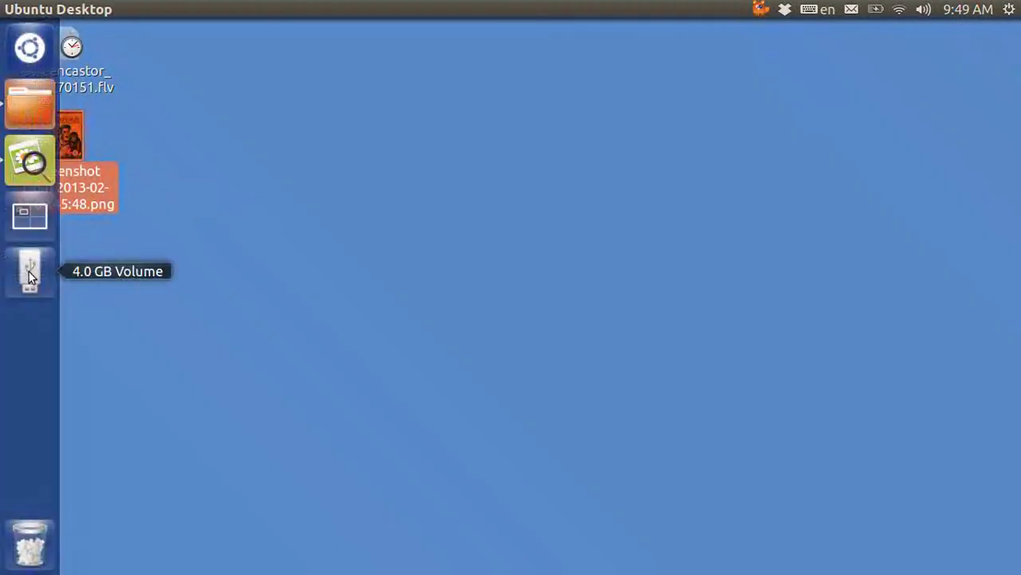
right_click(30, 276)
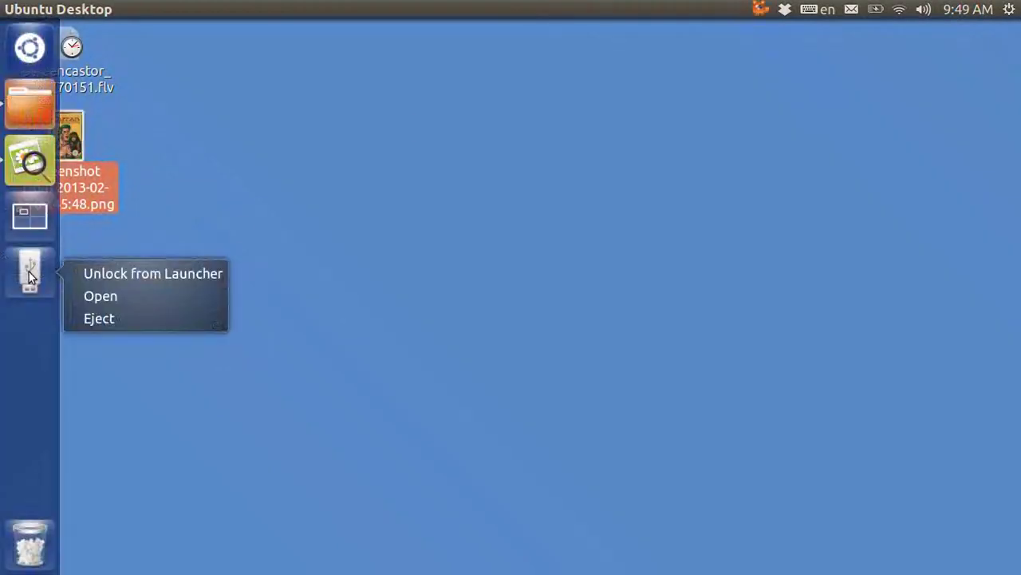
click(97, 297)
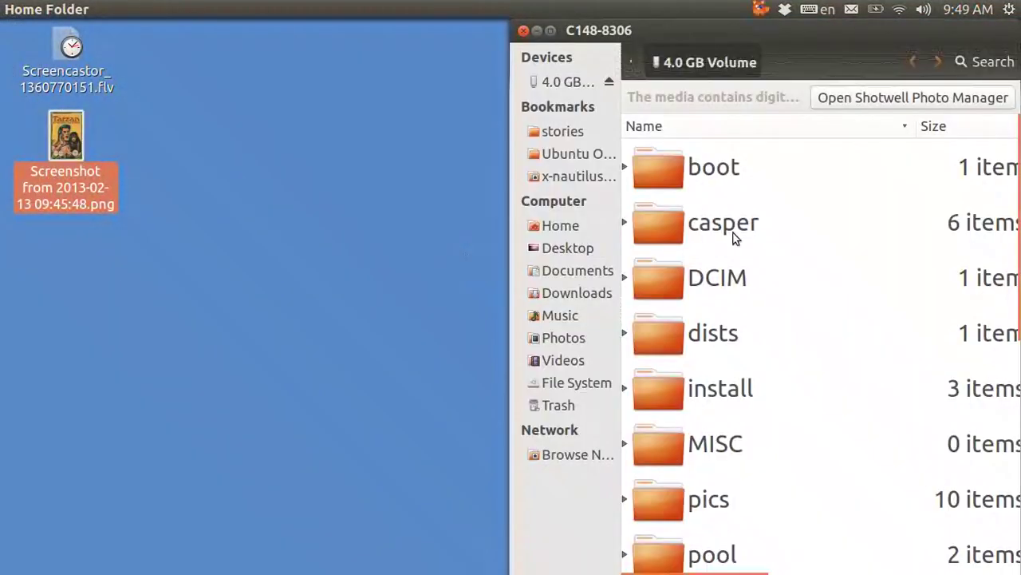
Browse into DCIM/100MEDIA to show the out folder and PTDC JPG scans.
double_click(670, 277)
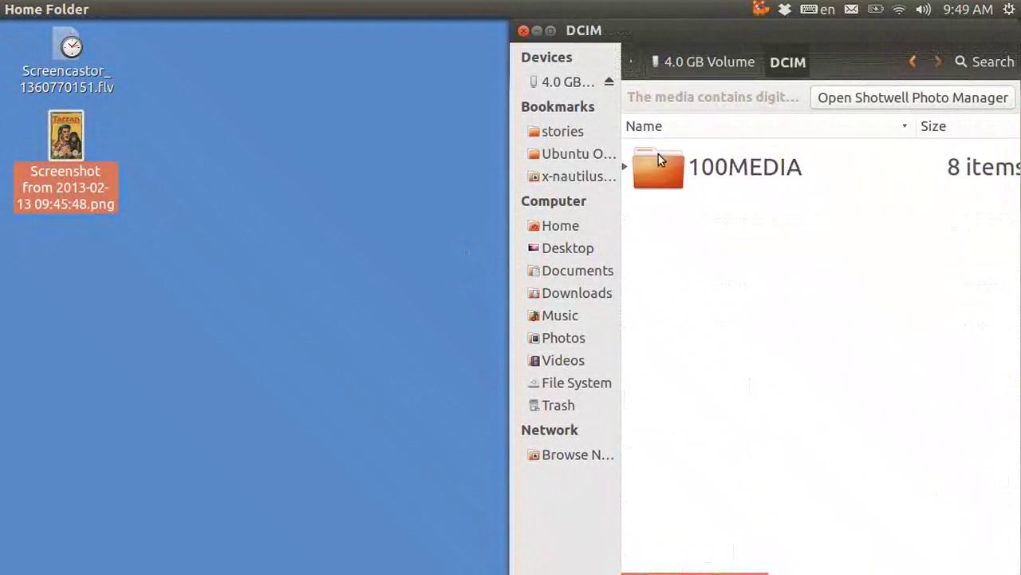
right_click(658, 167)
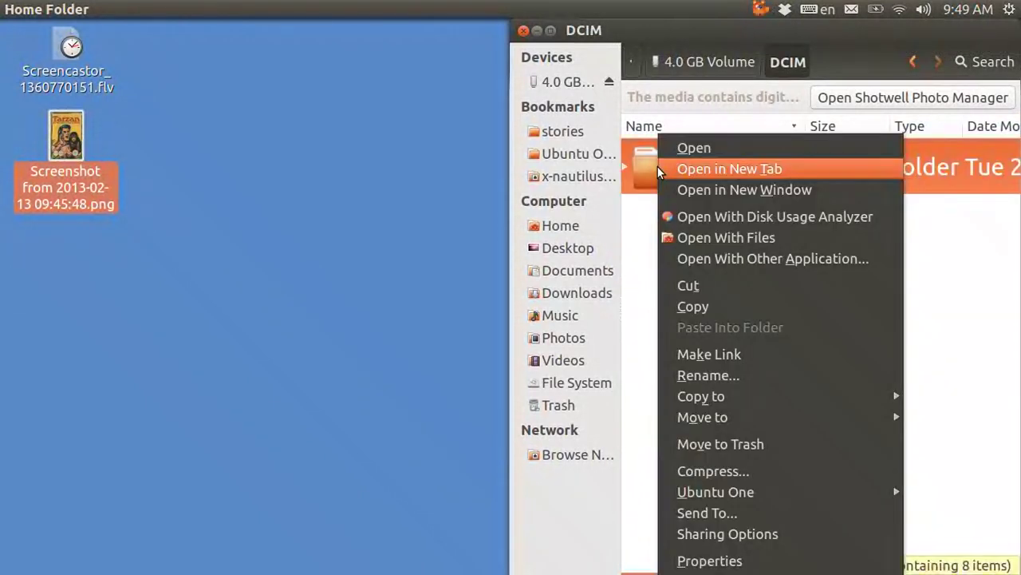
click(640, 166)
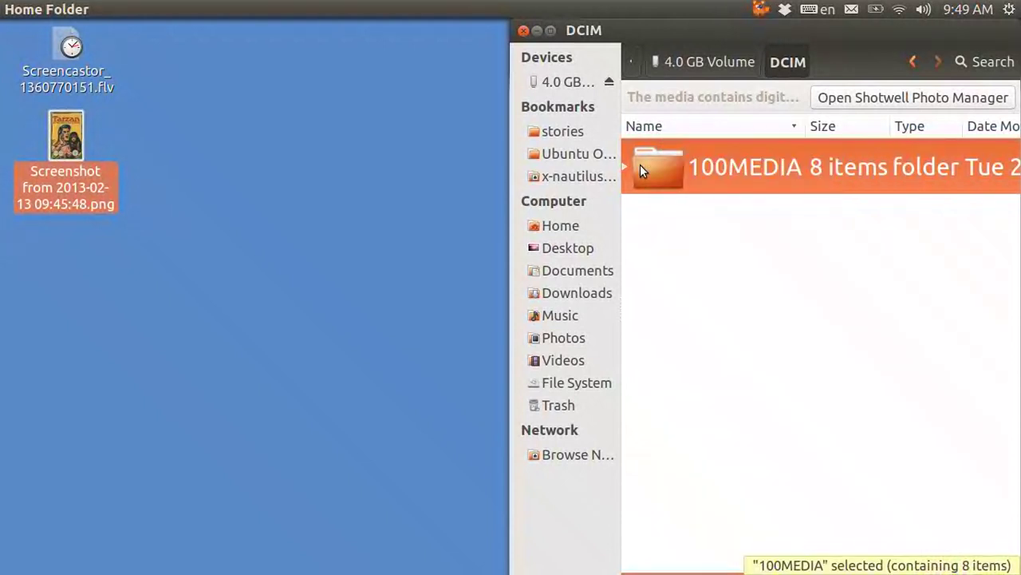
double_click(653, 171)
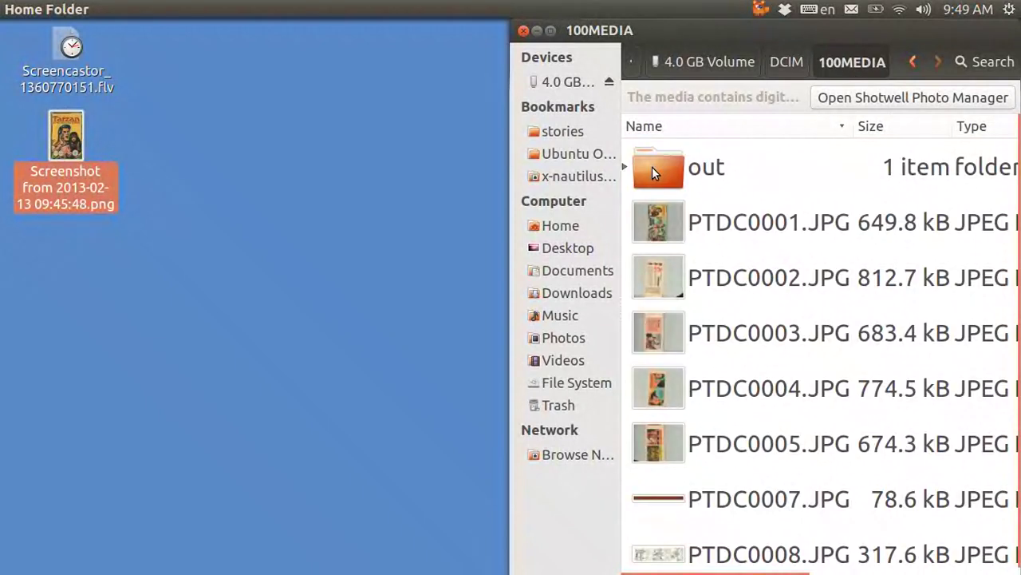
Open PTDC0002.JPG with GIMP Image Editor from its Open With menu.
right_click(662, 272)
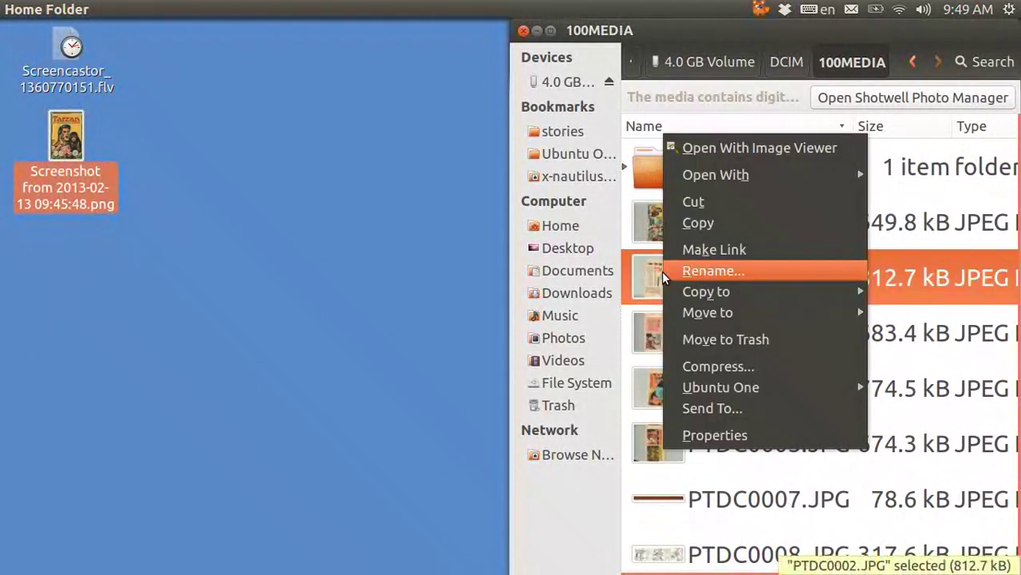
mouse_move(715, 175)
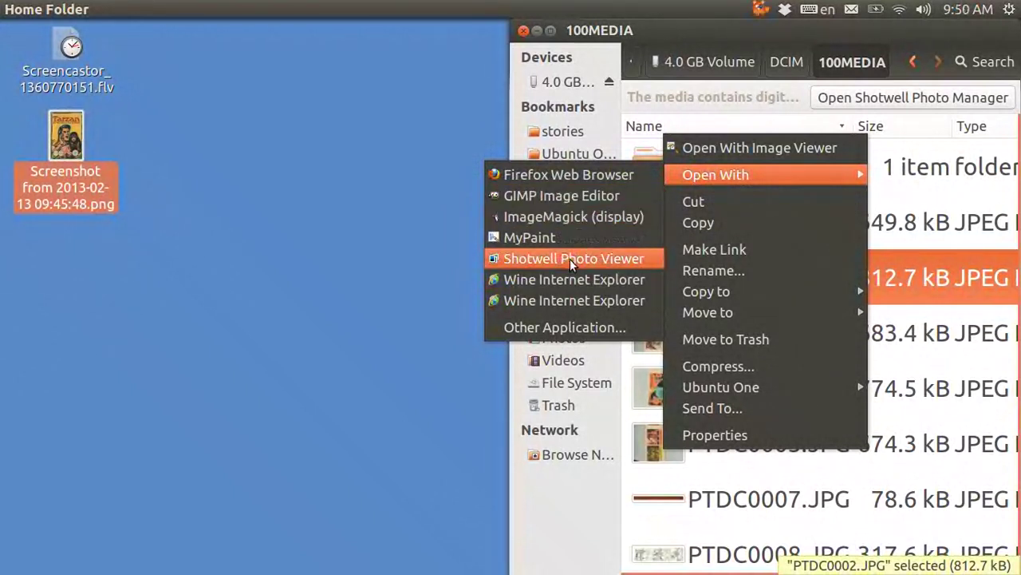
click(572, 195)
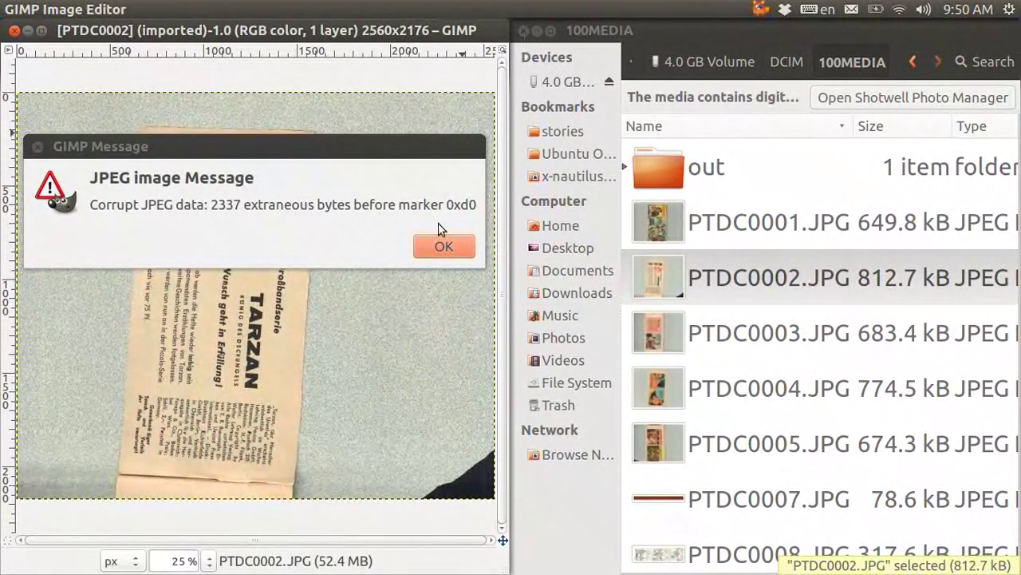
Dismiss the corrupt-JPEG warning, then close the file manager, the PTDC0002 image and GIMP.
click(442, 246)
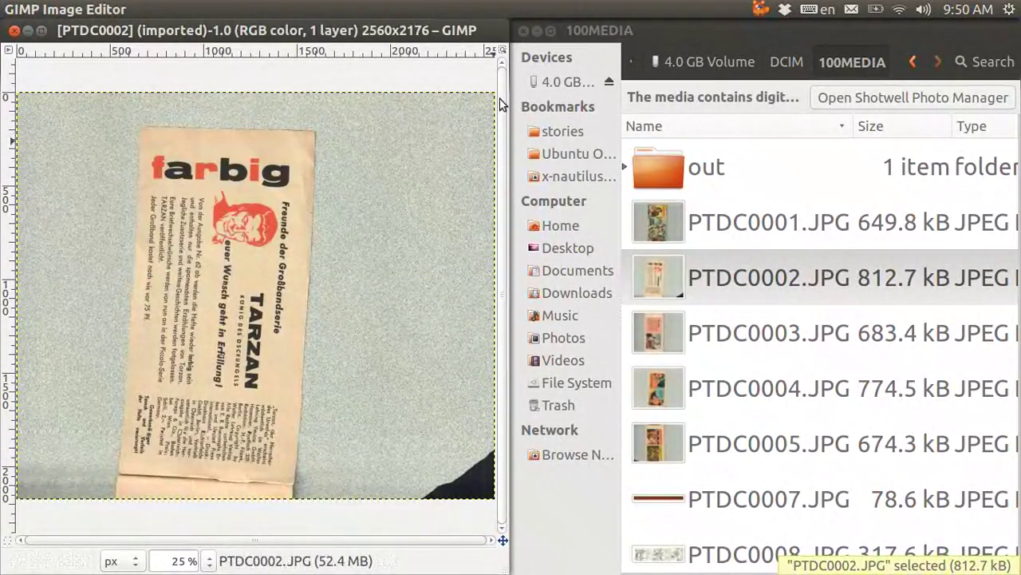
click(522, 32)
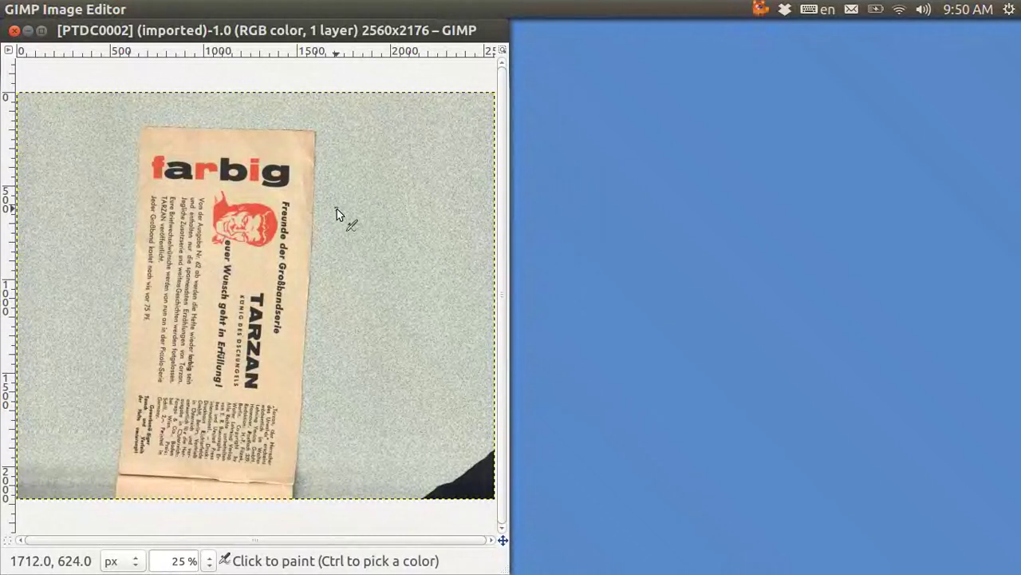
click(15, 32)
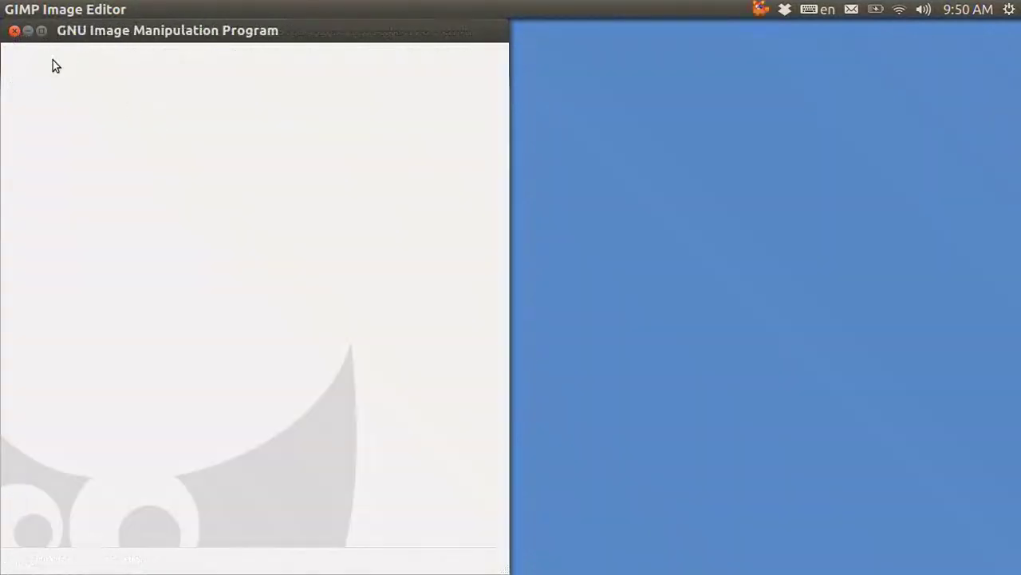
click(14, 32)
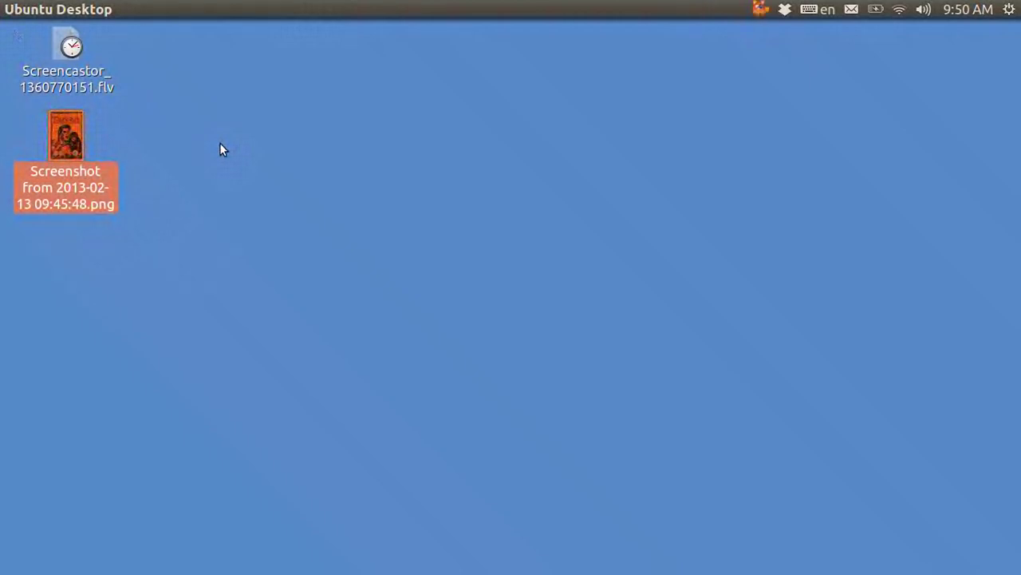
mouse_move(6, 234)
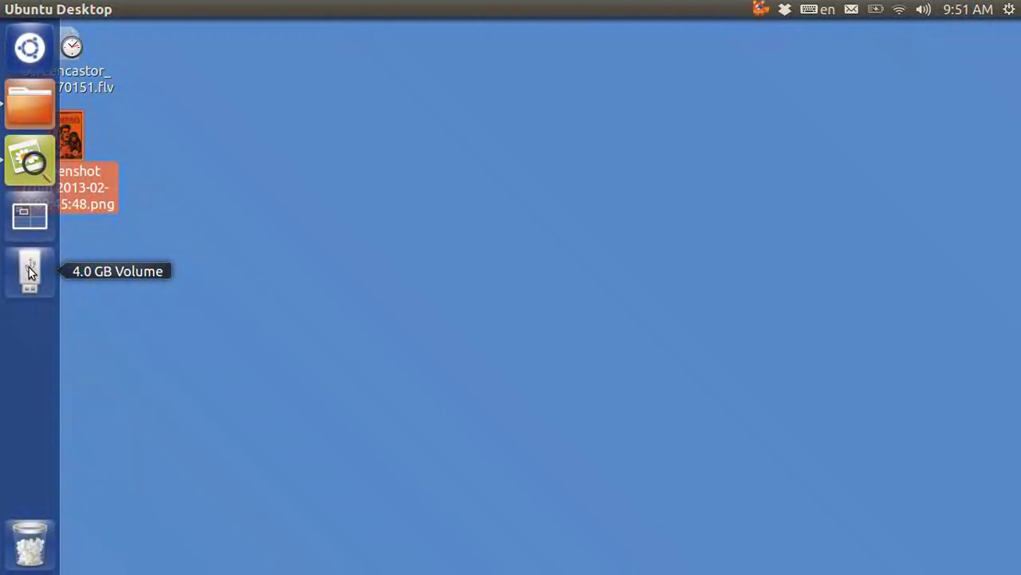
Reopen the 4.0 GB USB volume in a single window and go into DCIM/100MEDIA.
click(29, 268)
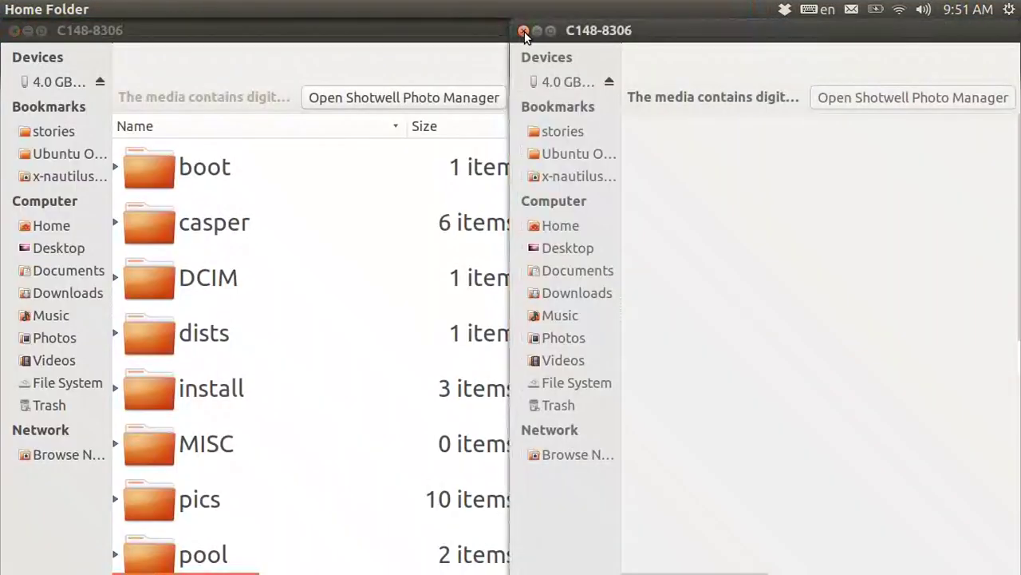
click(524, 32)
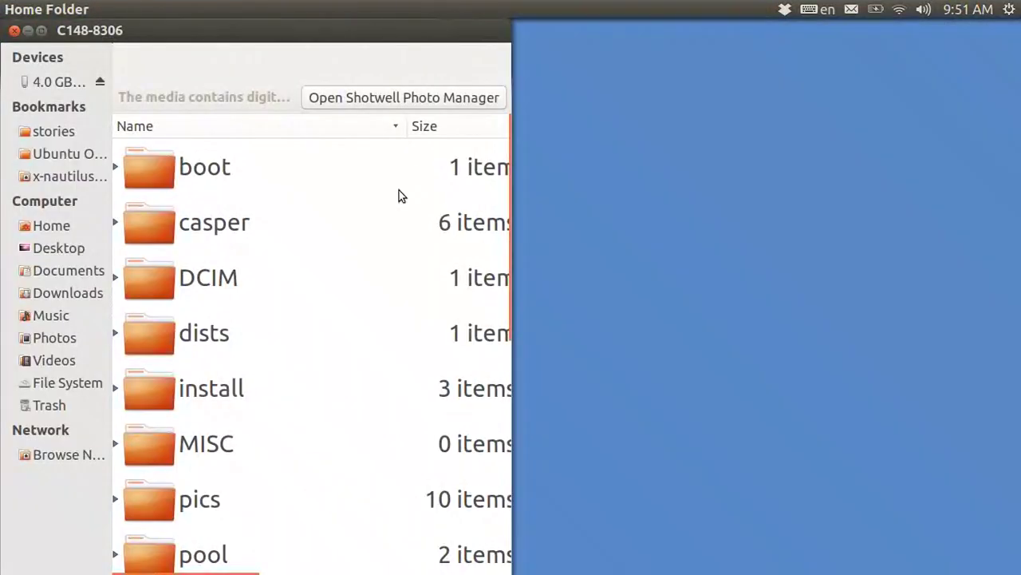
double_click(149, 286)
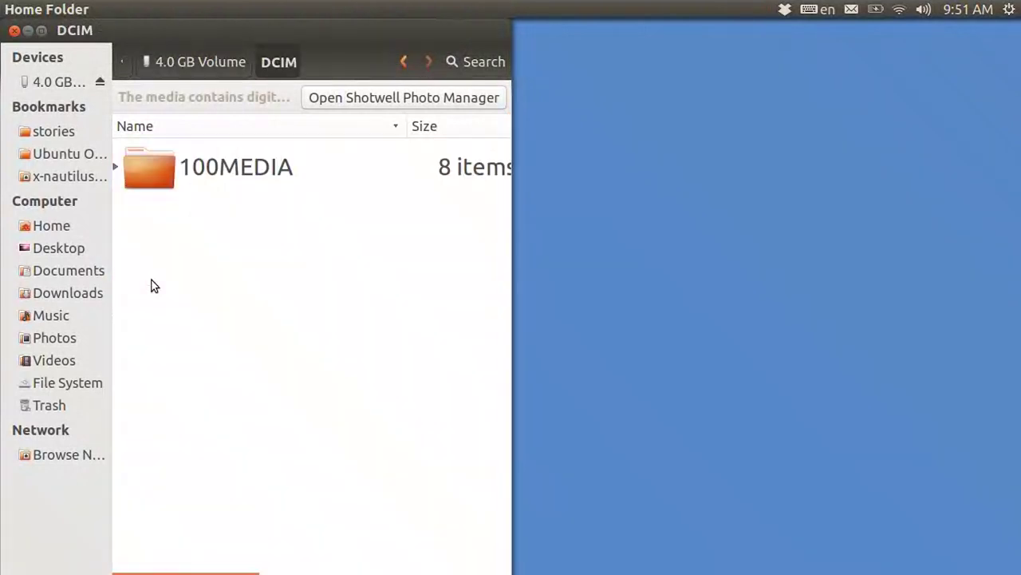
double_click(160, 174)
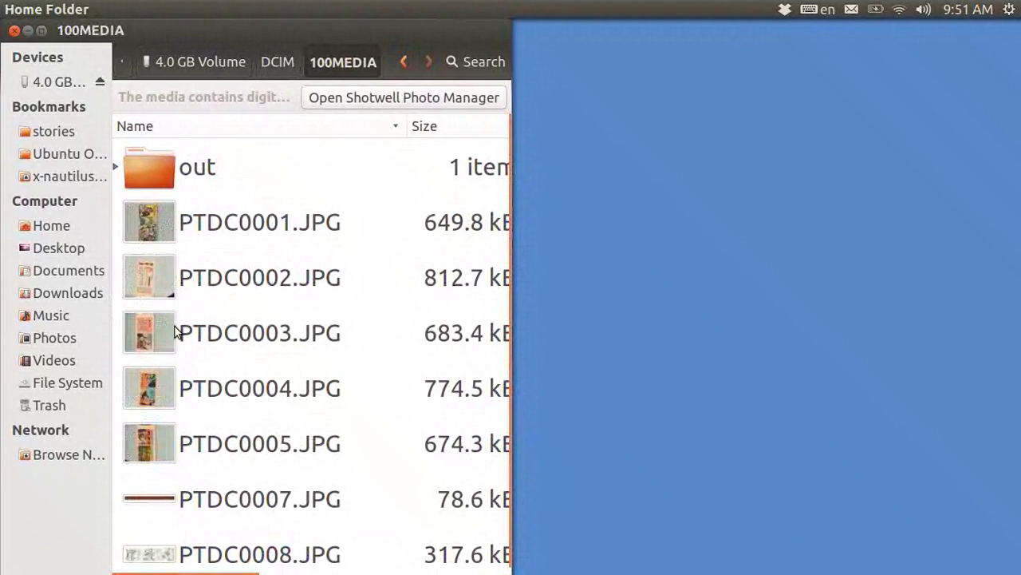
View the PTDC0005.JPG lion comic page, close it, and select PTDC0004.JPG.
double_click(144, 449)
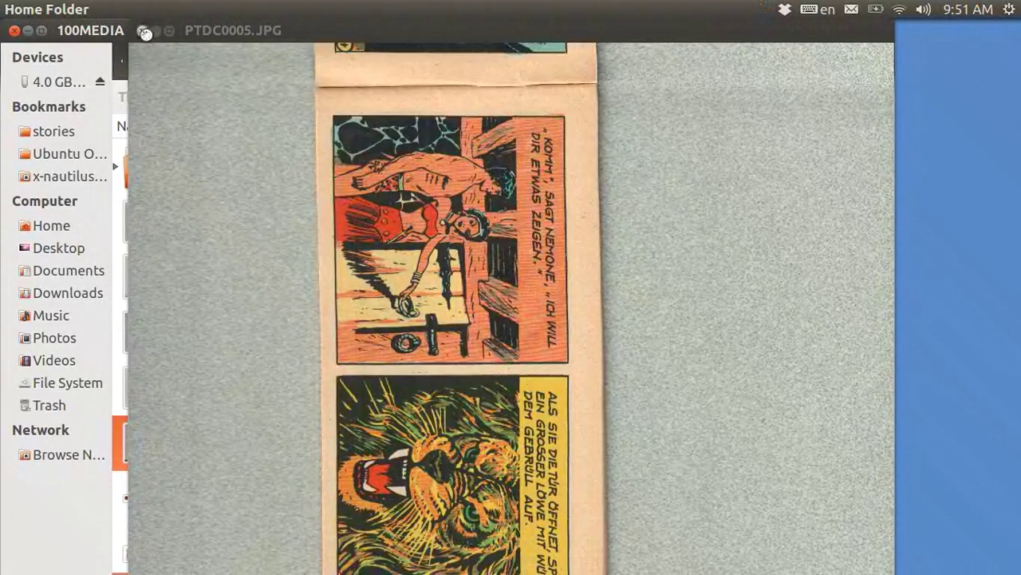
click(146, 33)
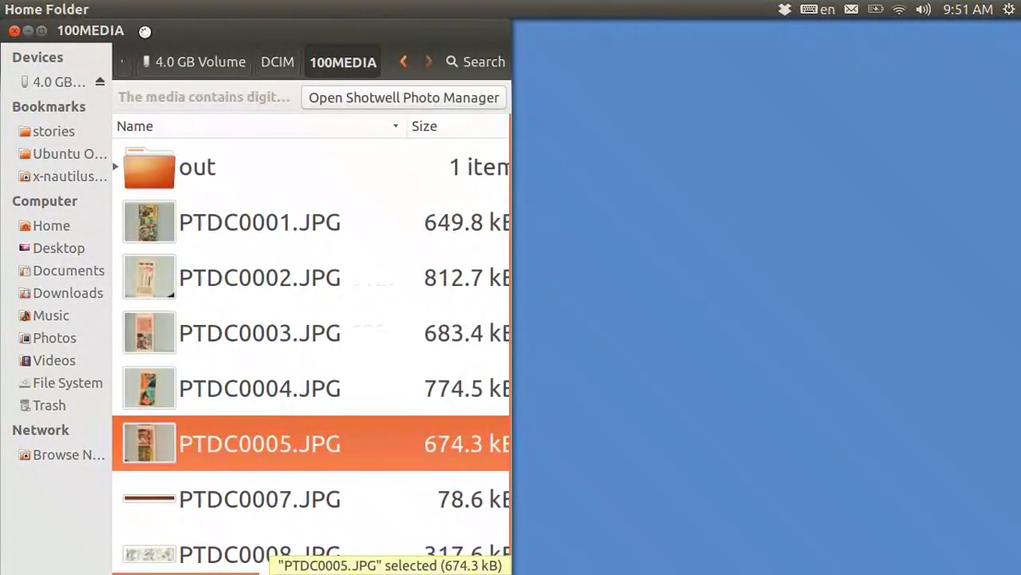
click(147, 396)
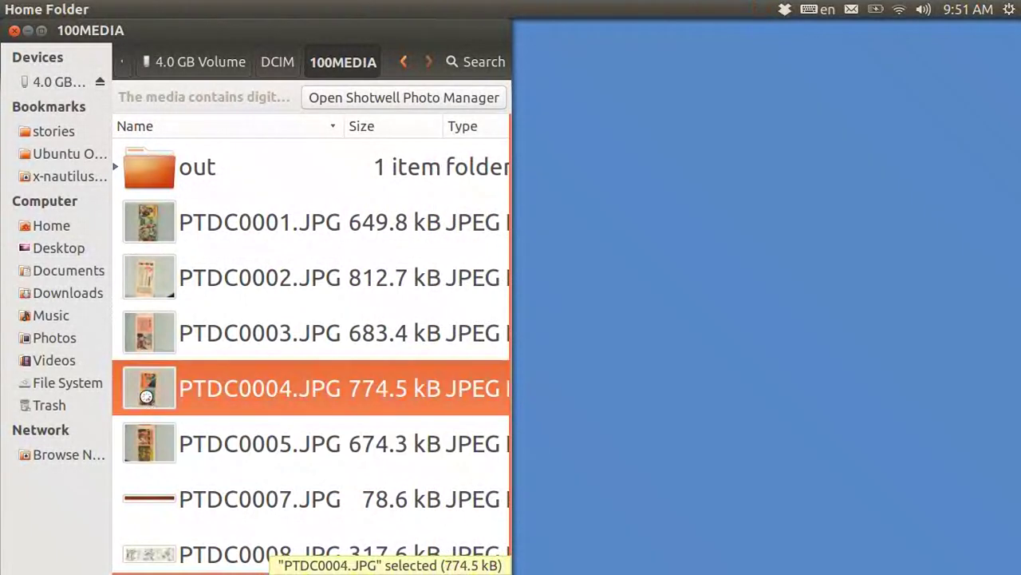
Open PTDC0004.JPG, the Tarzan comic page with German lion captions, in Image Viewer.
double_click(147, 397)
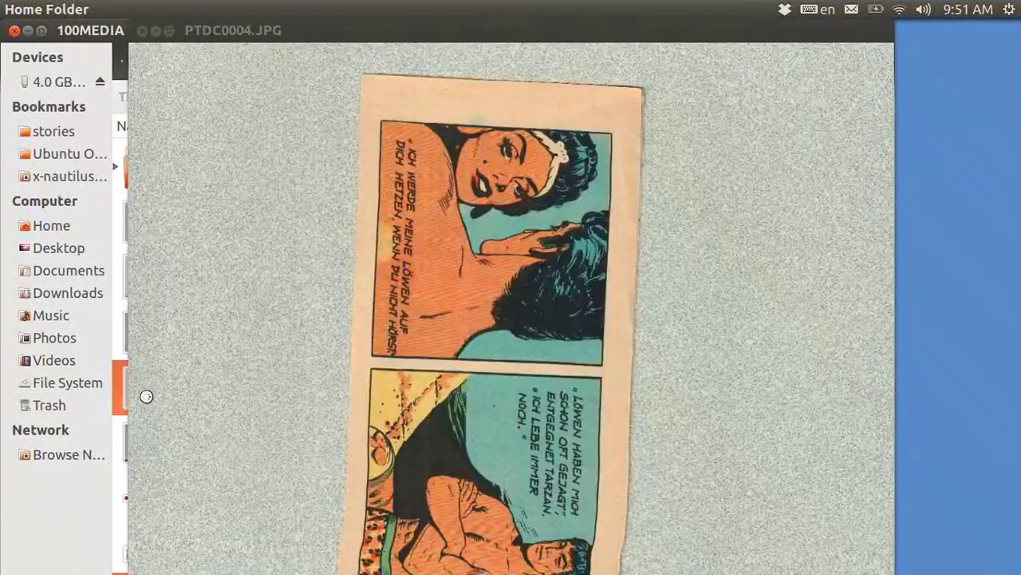